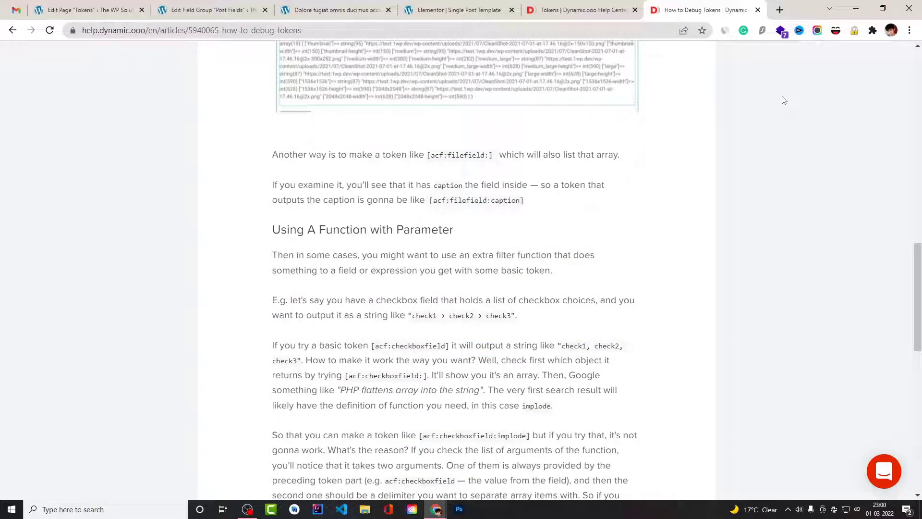
# Scroll up the How to Debug Tokens article until its title and breadcrumbs show.
pyautogui.scroll(6, 712, 164)
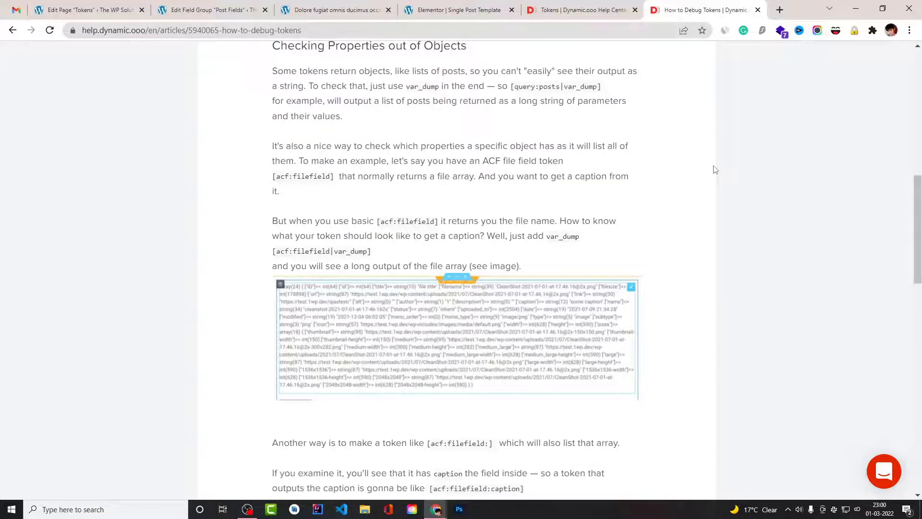
pyautogui.scroll(3, 715, 170)
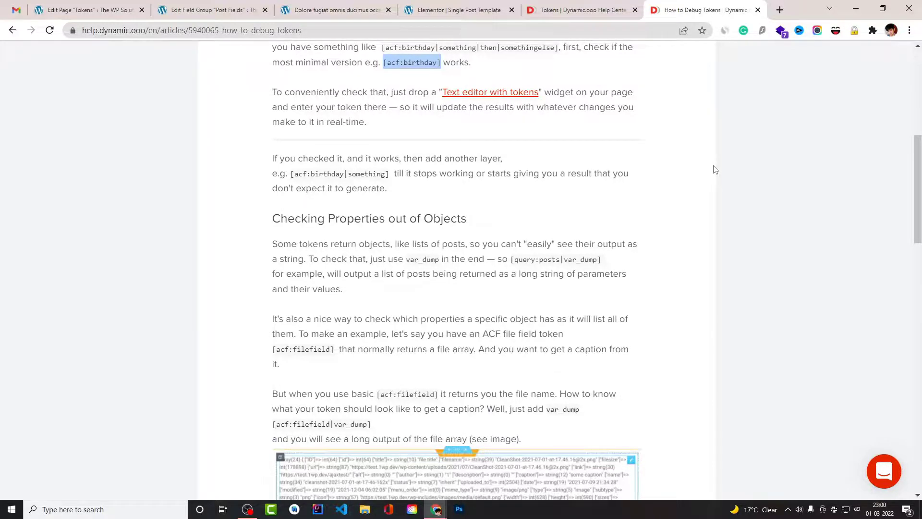
pyautogui.scroll(6, 715, 169)
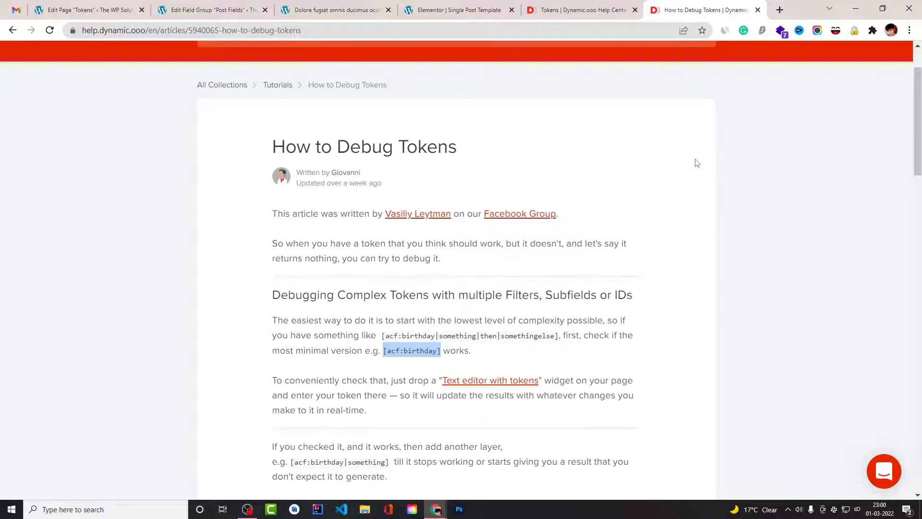
# Scroll down to the tip recommending testing tokens in the Text editor with tokens widget.
pyautogui.scroll(-3, 697, 161)
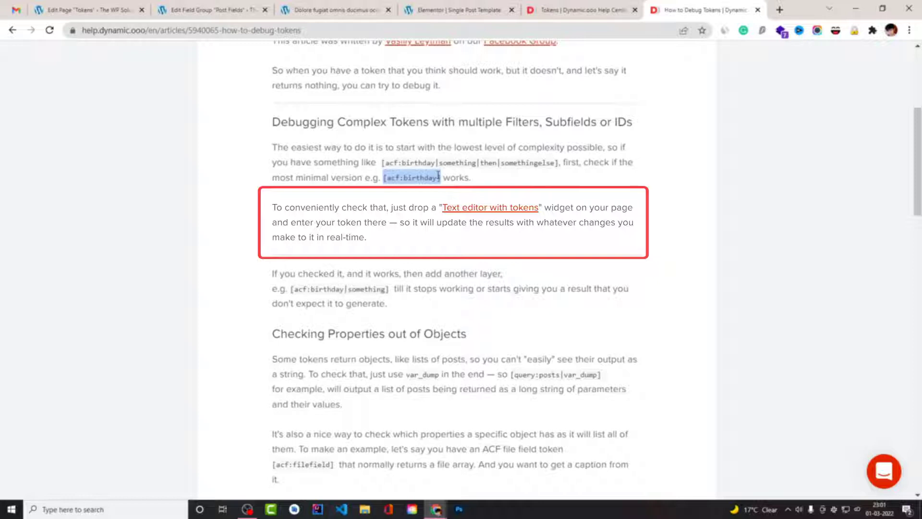
# Scroll to the Checking Properties out of Objects section and its var_dump file-array image.
pyautogui.scroll(-3, 475, 257)
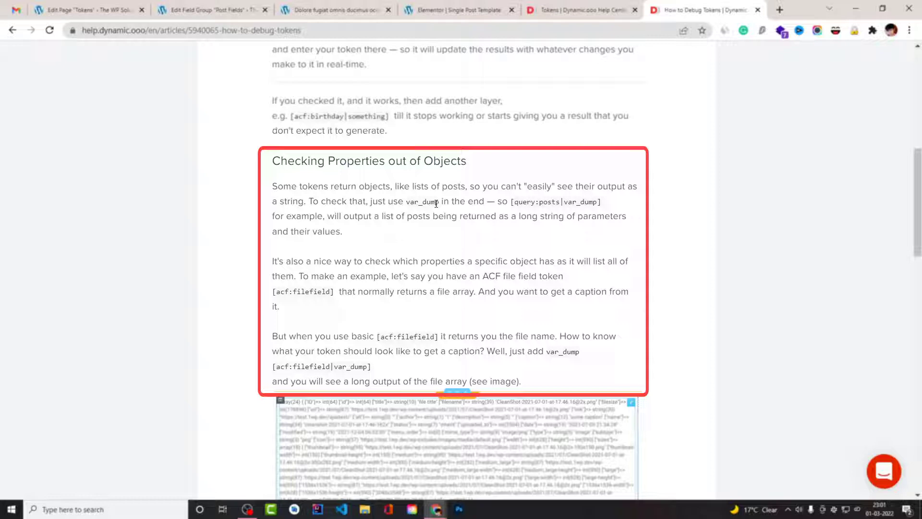
pyautogui.scroll(-3, 437, 203)
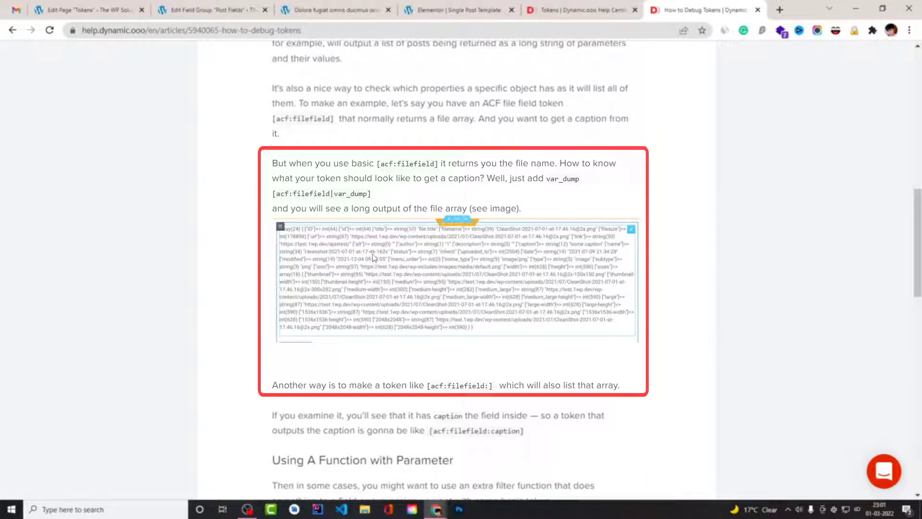
pyautogui.scroll(3, 373, 256)
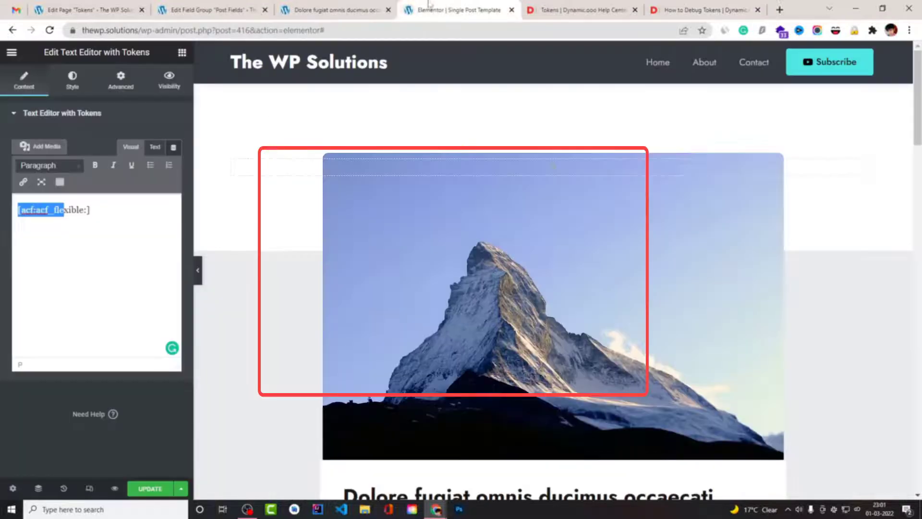
# In the Elementor editor, select acf_flexible inside the widget's token text.
pyautogui.click(454, 10)
pyautogui.click(94, 214)
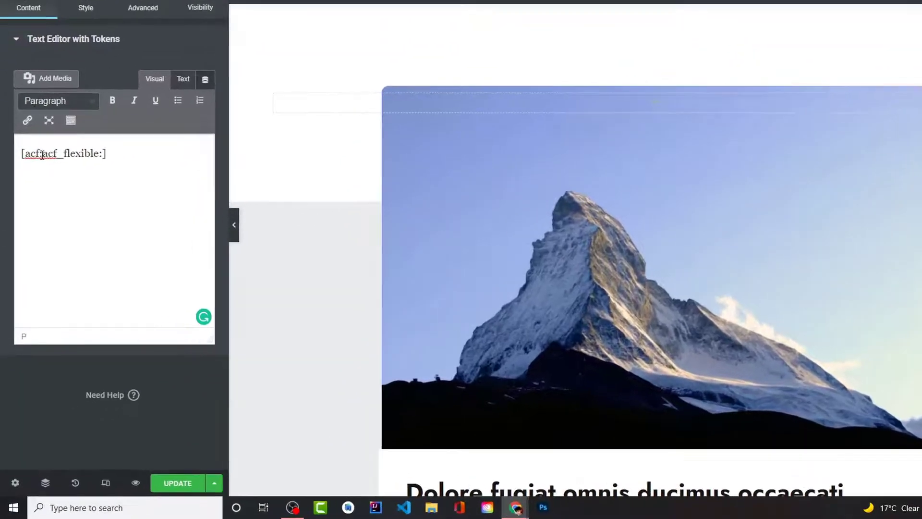
pyautogui.moveTo(37, 211); pyautogui.dragTo(82, 212)
pyautogui.moveTo(112, 100); pyautogui.dragTo(115, 98)
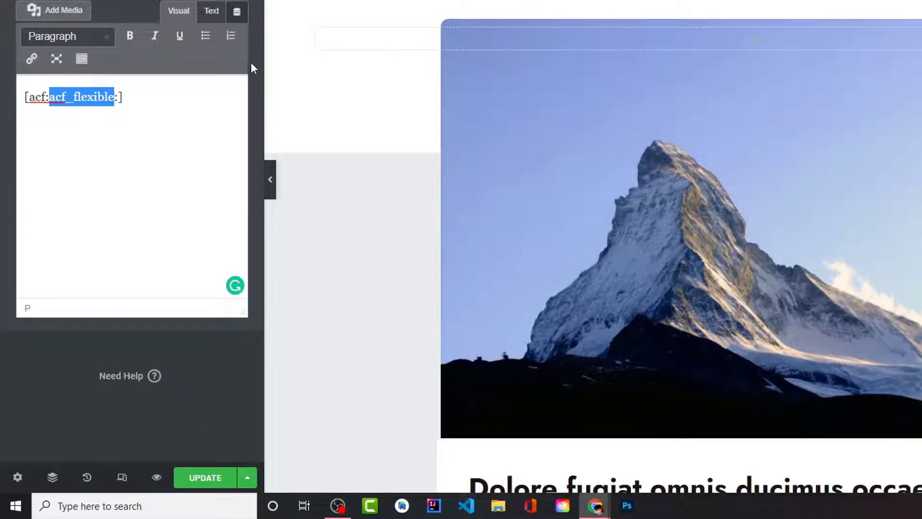
pyautogui.scroll(-5, 577, 183)
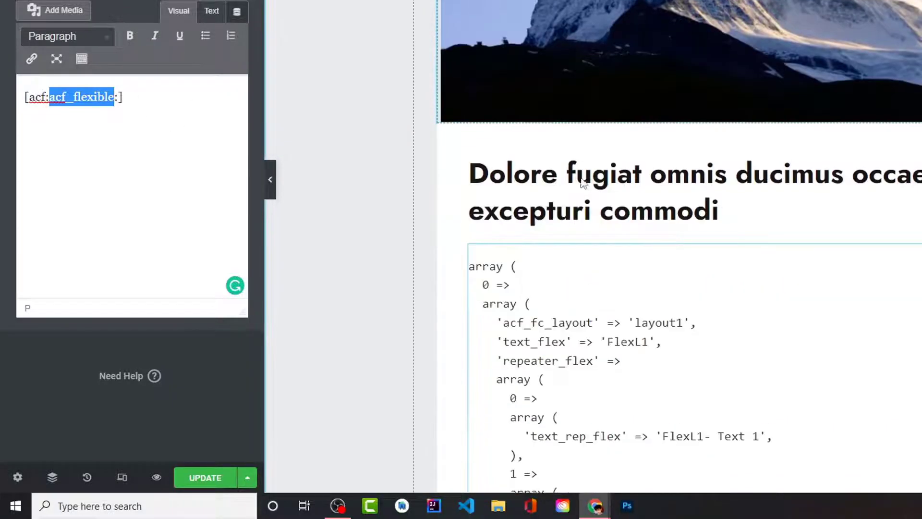
pyautogui.scroll(-8, 581, 185)
pyautogui.scroll(5, 616, 153)
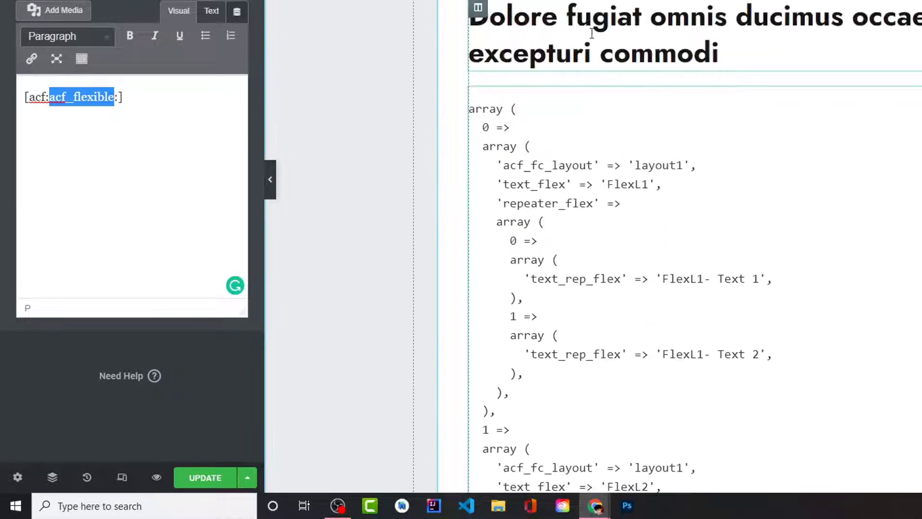
# Add ':' after acf_flexible to make [acf:acf_flexible:] and view the array dump.
pyautogui.click(115, 96)
pyautogui.write(':')
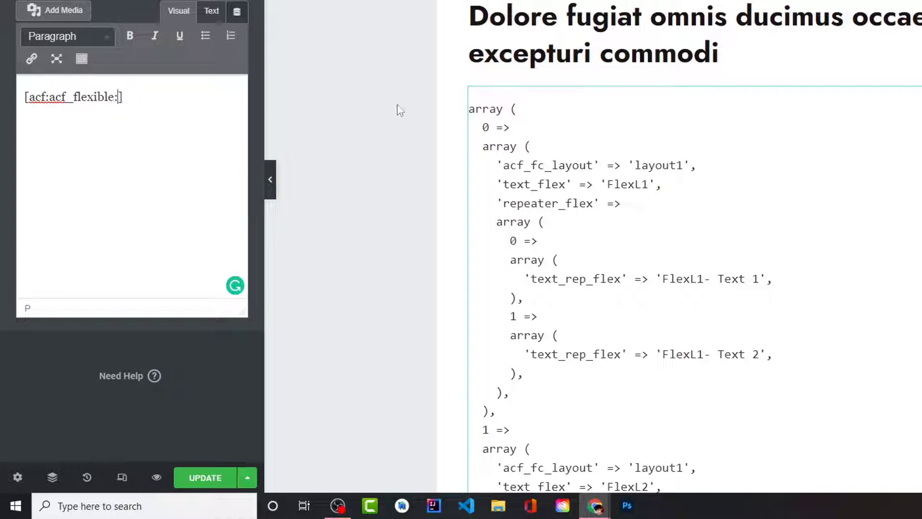
pyautogui.scroll(-3, 772, 142)
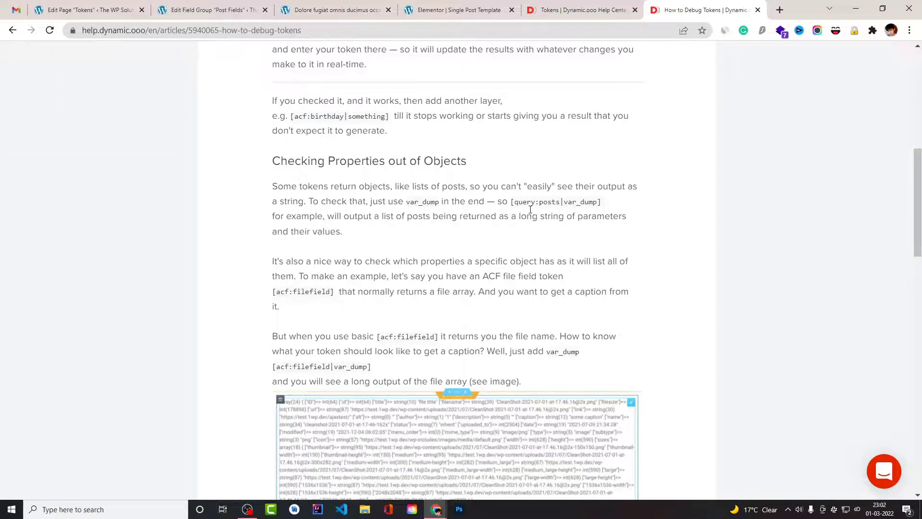
pyautogui.click(456, 10)
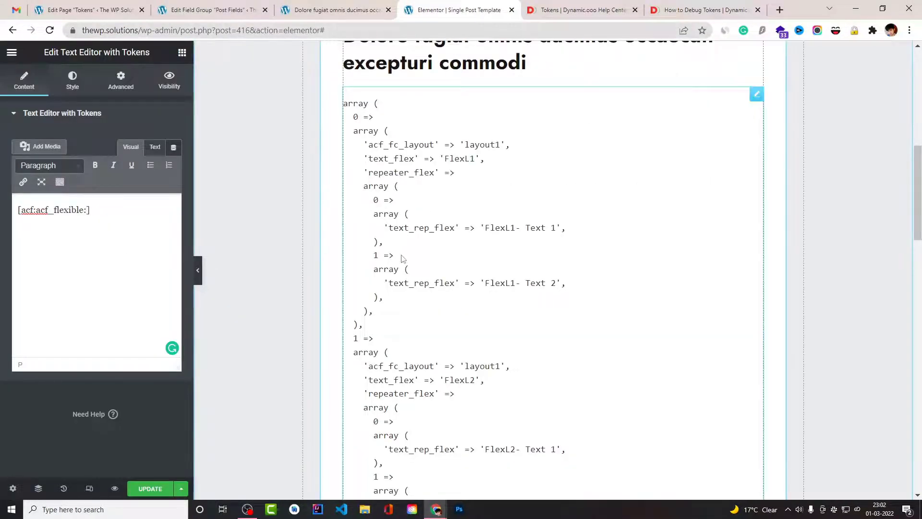
# Open the Tokens help article and scroll to the Token Shortcode Composition list.
pyautogui.click(596, 4)
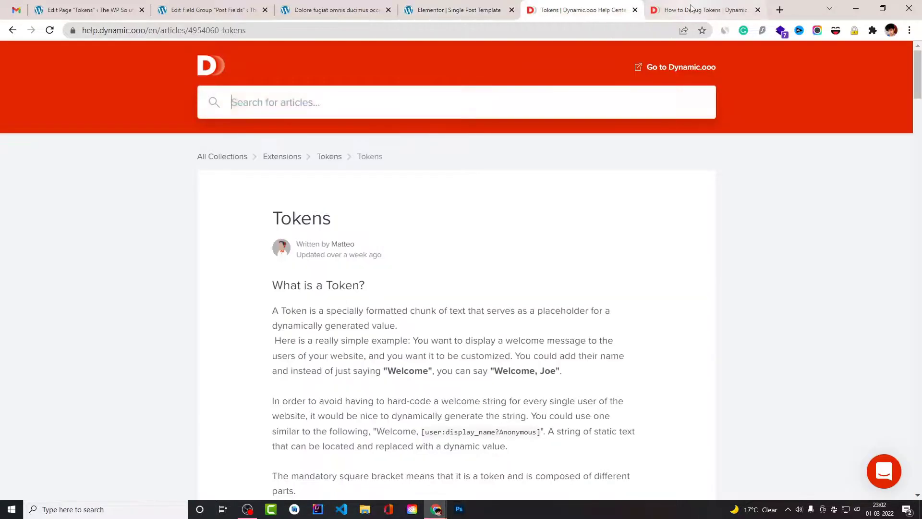
pyautogui.scroll(-2, 515, 355)
pyautogui.scroll(-5, 513, 364)
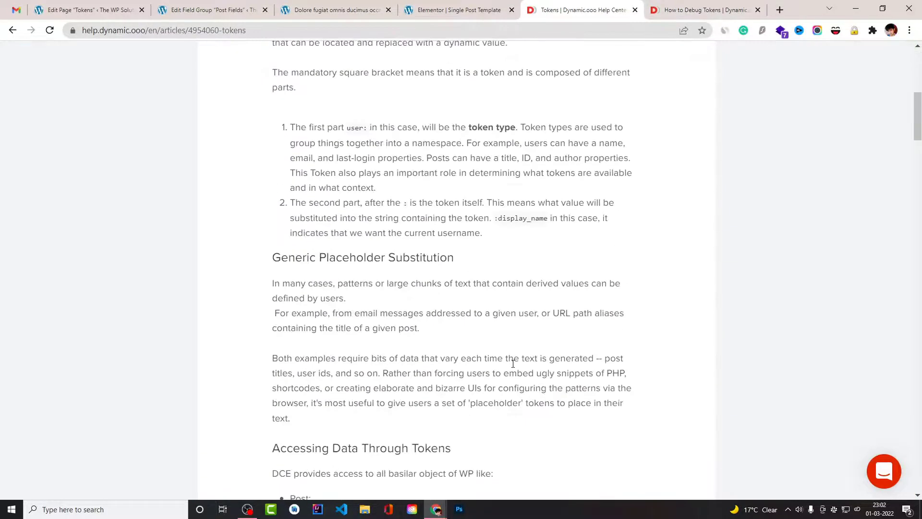
pyautogui.scroll(5, 513, 361)
pyautogui.scroll(-3, 514, 363)
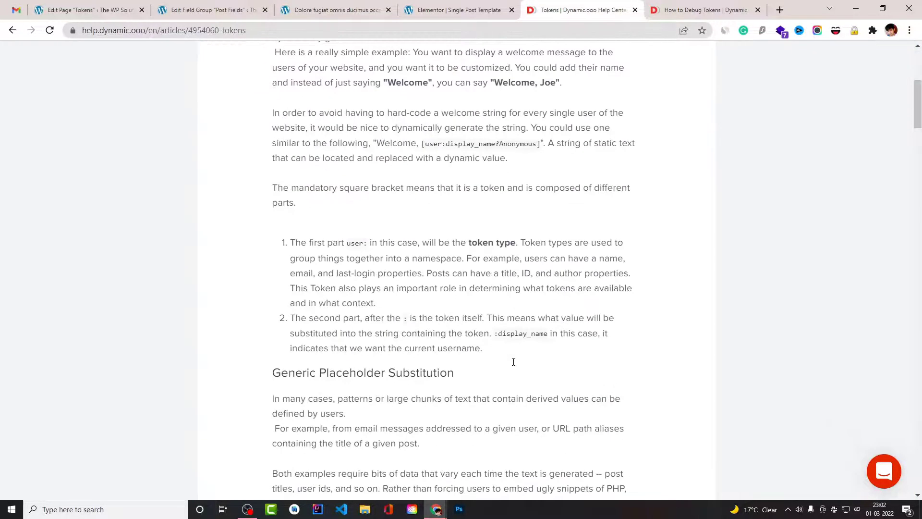
pyautogui.scroll(-4, 515, 363)
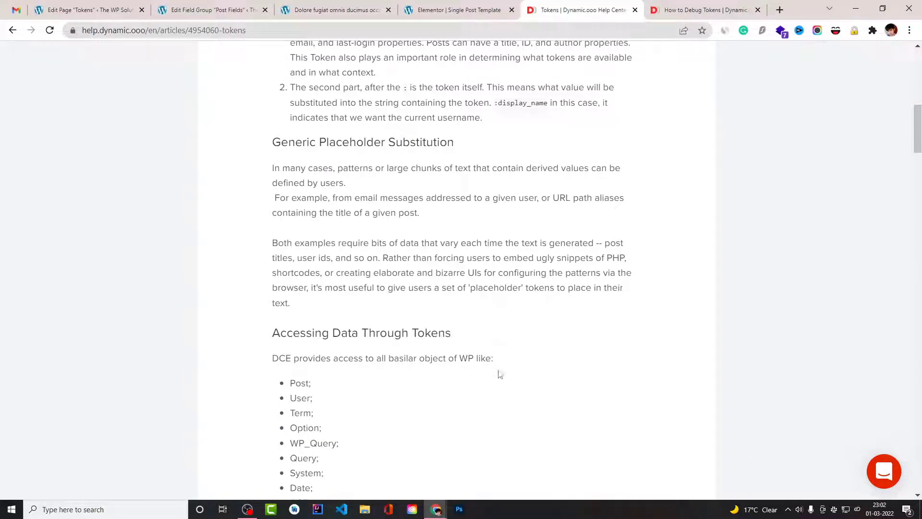
pyautogui.scroll(-4, 499, 374)
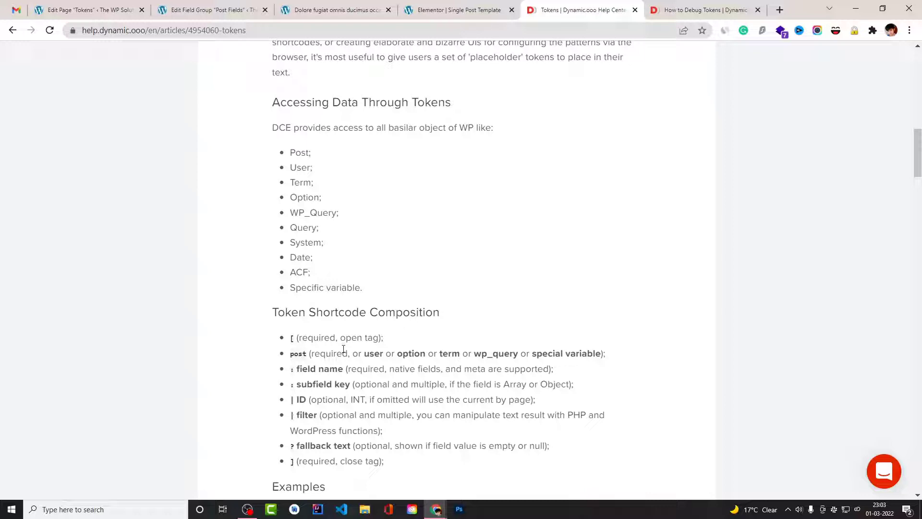
# Drag the scrollbar down to the Examples > Post token examples, then back up.
pyautogui.moveTo(916, 146); pyautogui.dragTo(920, 194)
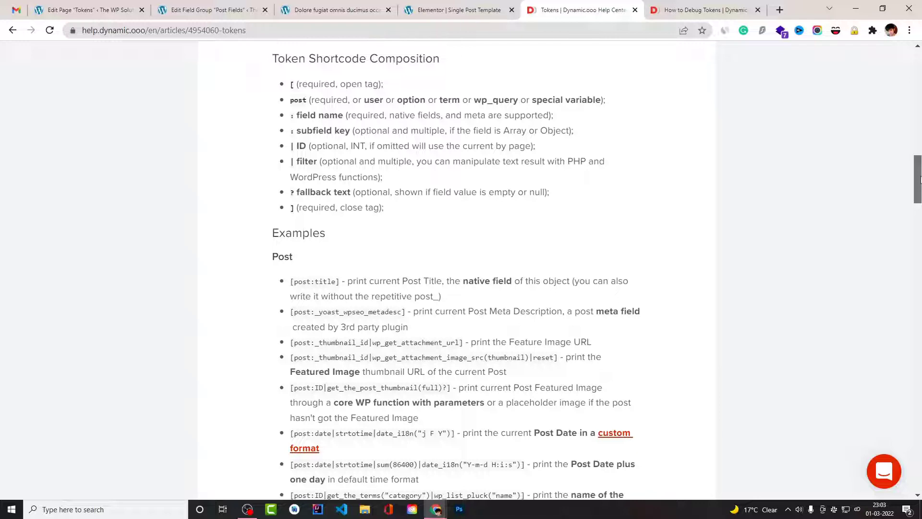
pyautogui.moveTo(920, 179); pyautogui.dragTo(918, 46)
# Return to How to Debug Tokens and scroll to its Using A Function with Parameter section.
pyautogui.click(706, 10)
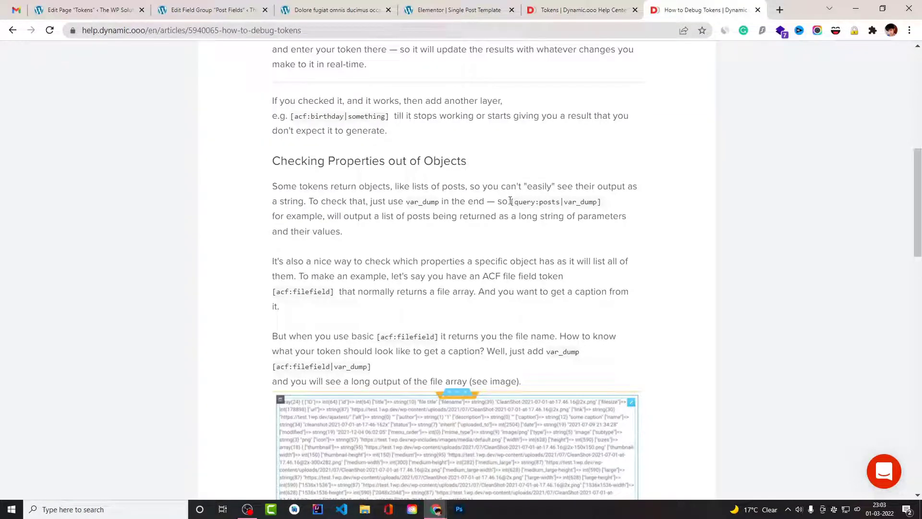
pyautogui.moveTo(543, 200); pyautogui.dragTo(536, 200)
pyautogui.moveTo(918, 197); pyautogui.dragTo(916, 320)
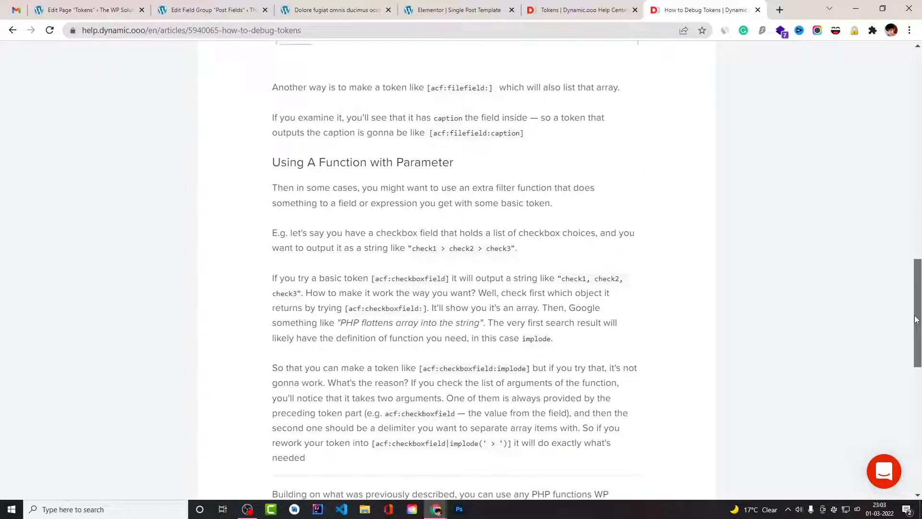